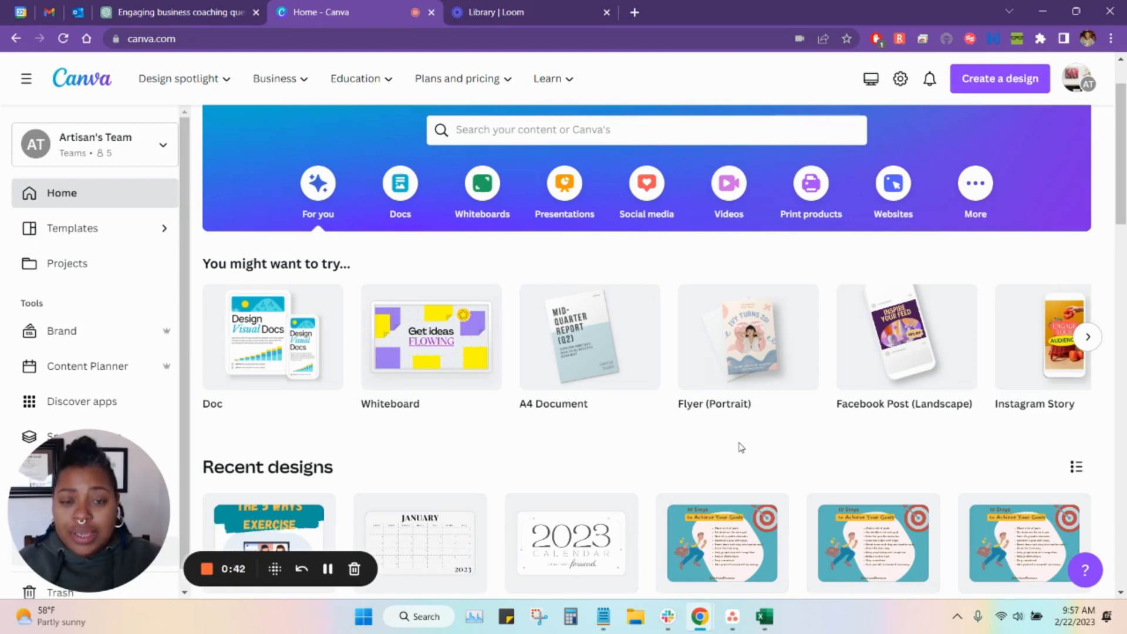
Switch to the ChatGPT coaching chat and review the generated SMART goals for the lemonade stand business
{"action": "mouse_move", "coordinate": [739, 429]}
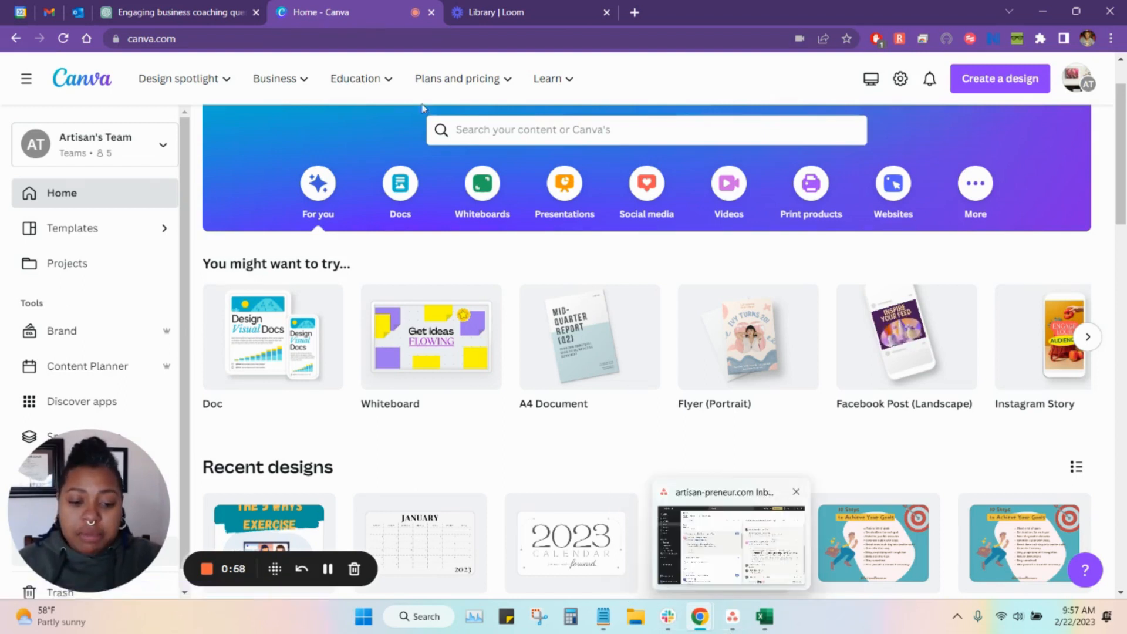
{"action": "left_click", "coordinate": [182, 7]}
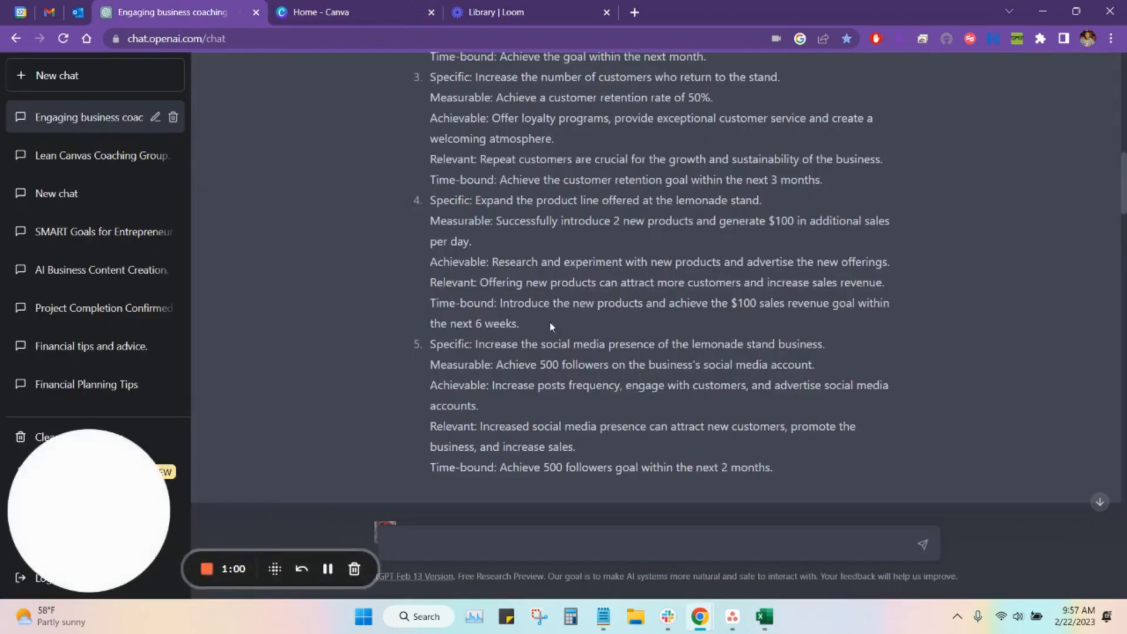
{"action": "scroll", "coordinate": [725, 417], "scroll_direction": "up", "scroll_amount": 1}
{"action": "scroll", "coordinate": [735, 426], "scroll_direction": "up", "scroll_amount": 4}
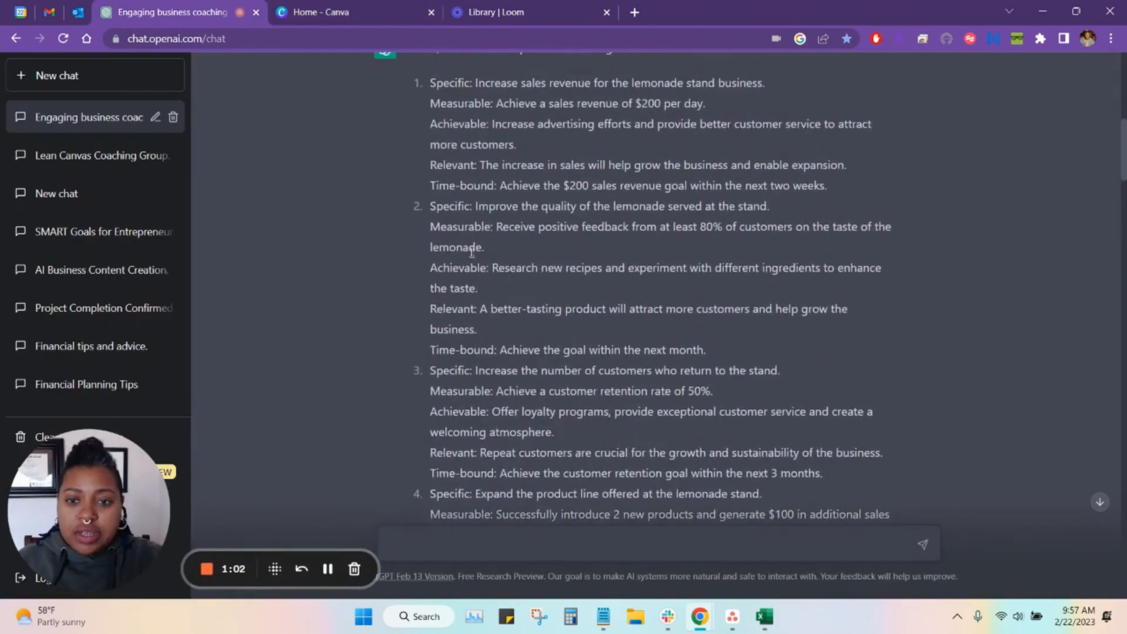
{"action": "scroll", "coordinate": [437, 141], "scroll_direction": "down", "scroll_amount": 1}
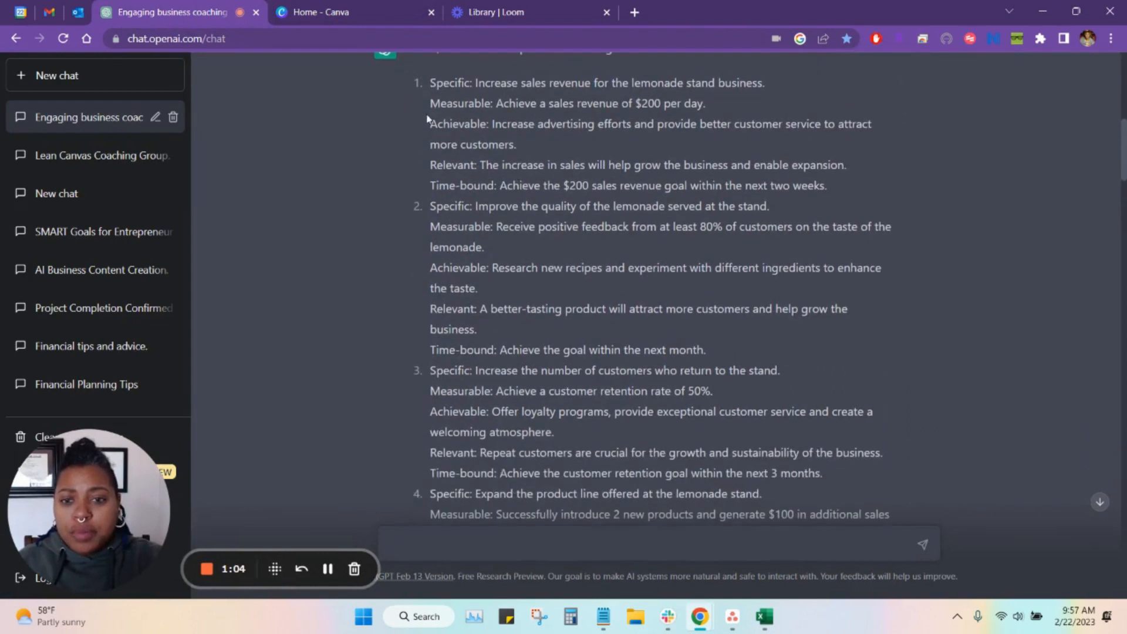
{"action": "left_click_drag", "start_coordinate": [432, 76], "coordinate": [839, 192]}
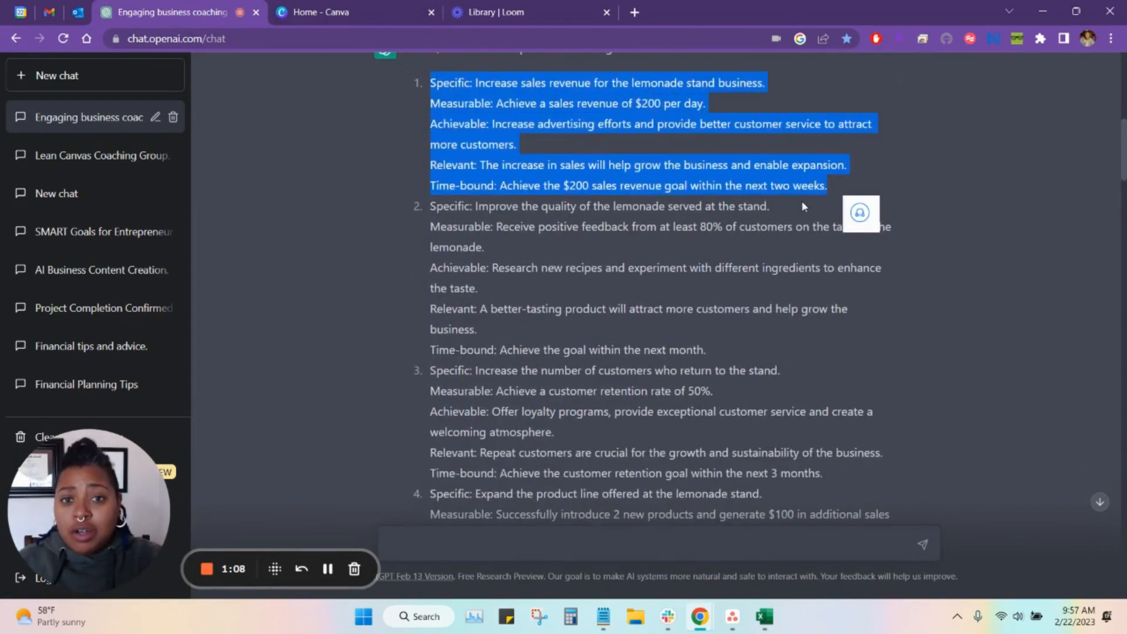
{"action": "scroll", "coordinate": [747, 292], "scroll_direction": "down", "scroll_amount": 5}
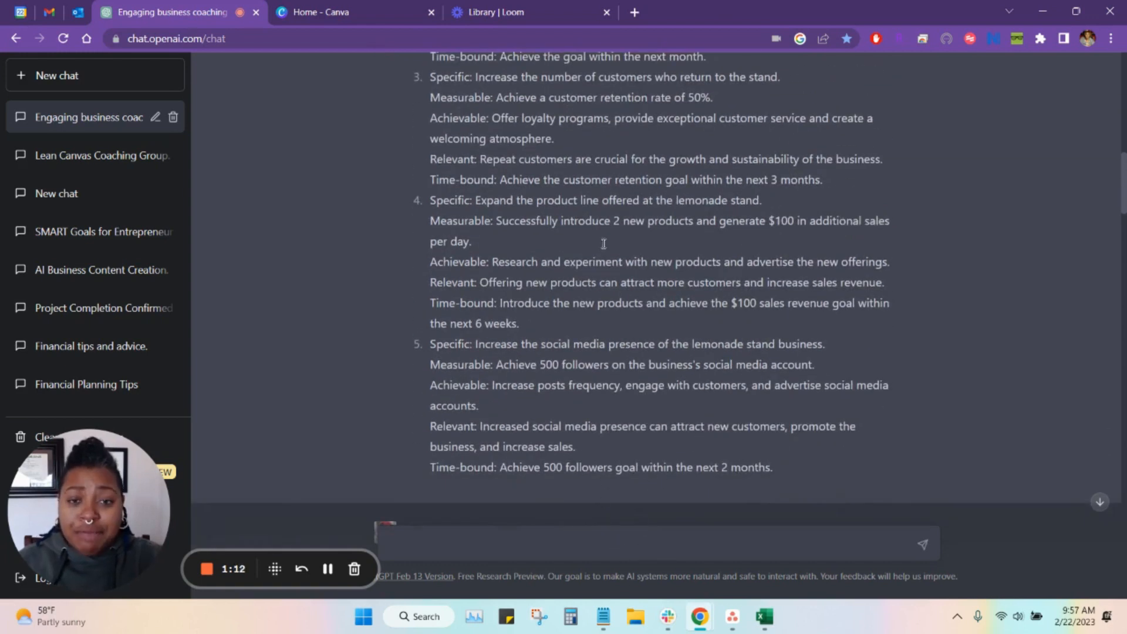
Examine the SMART goals collected in the untitled Notepad document
{"action": "left_click", "coordinate": [603, 616]}
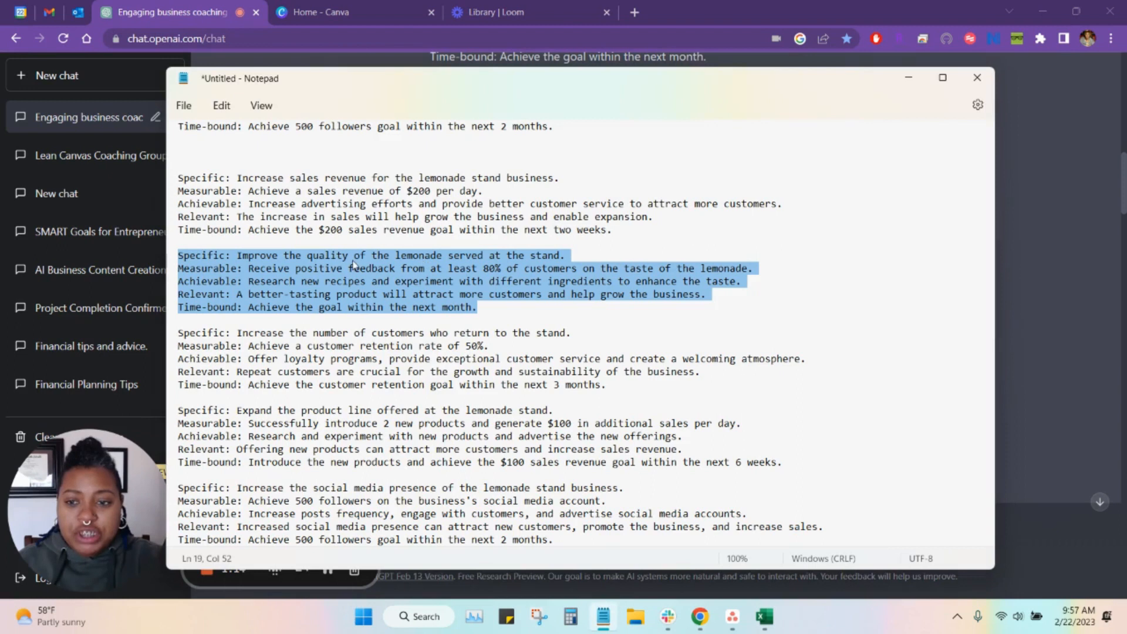
{"action": "left_click", "coordinate": [298, 168]}
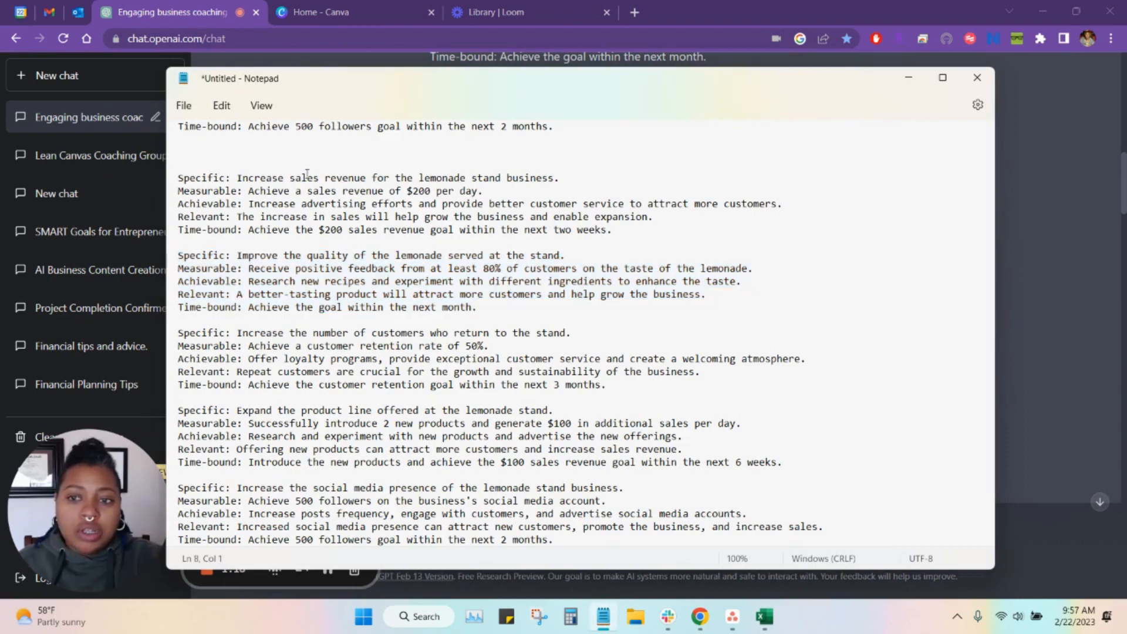
{"action": "left_click", "coordinate": [636, 462]}
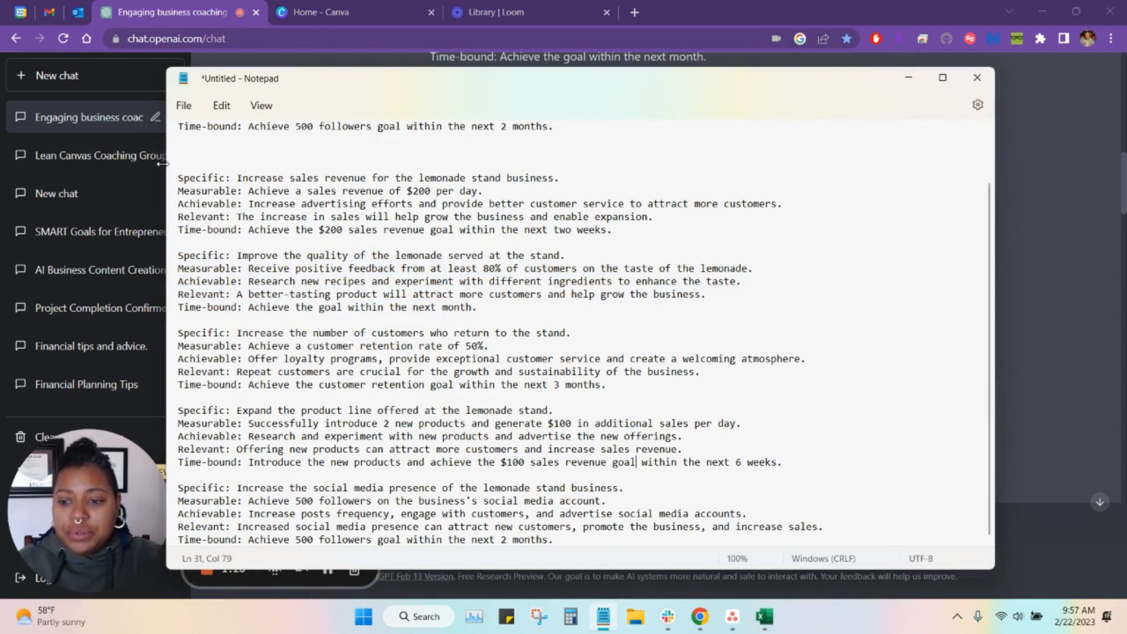
{"action": "left_click", "coordinate": [1052, 345]}
Look through the detailed actionable steps for the SMART goals in the ChatGPT conversation
{"action": "scroll", "coordinate": [610, 258], "scroll_direction": "down", "scroll_amount": 10}
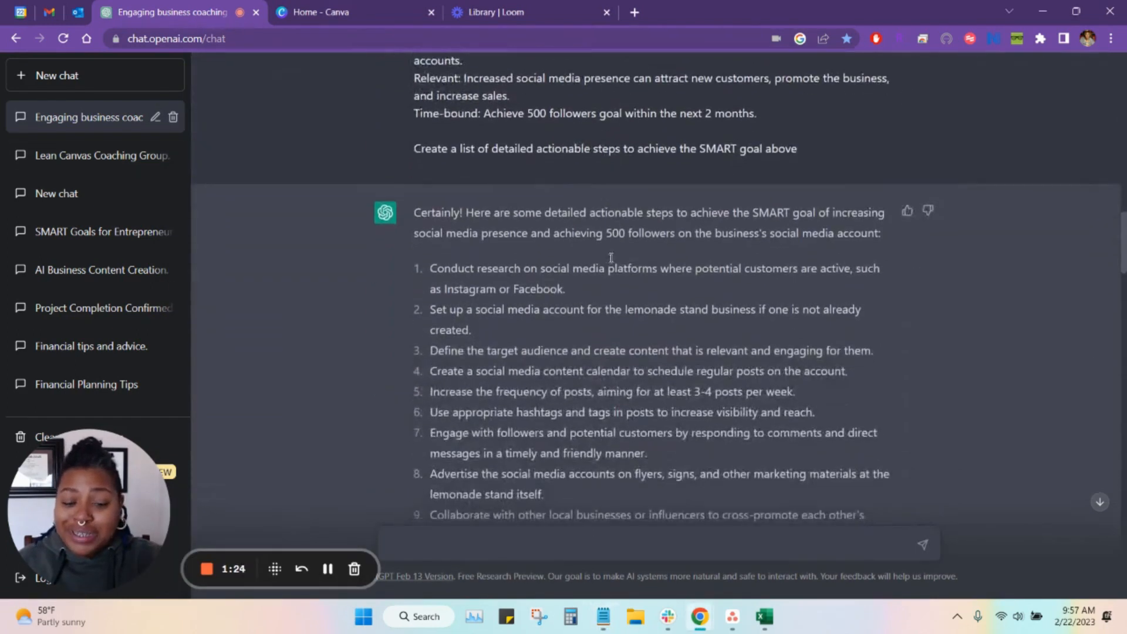
{"action": "scroll", "coordinate": [611, 258], "scroll_direction": "down", "scroll_amount": 15}
{"action": "scroll", "coordinate": [617, 273], "scroll_direction": "up", "scroll_amount": 10}
{"action": "scroll", "coordinate": [617, 274], "scroll_direction": "up", "scroll_amount": 10}
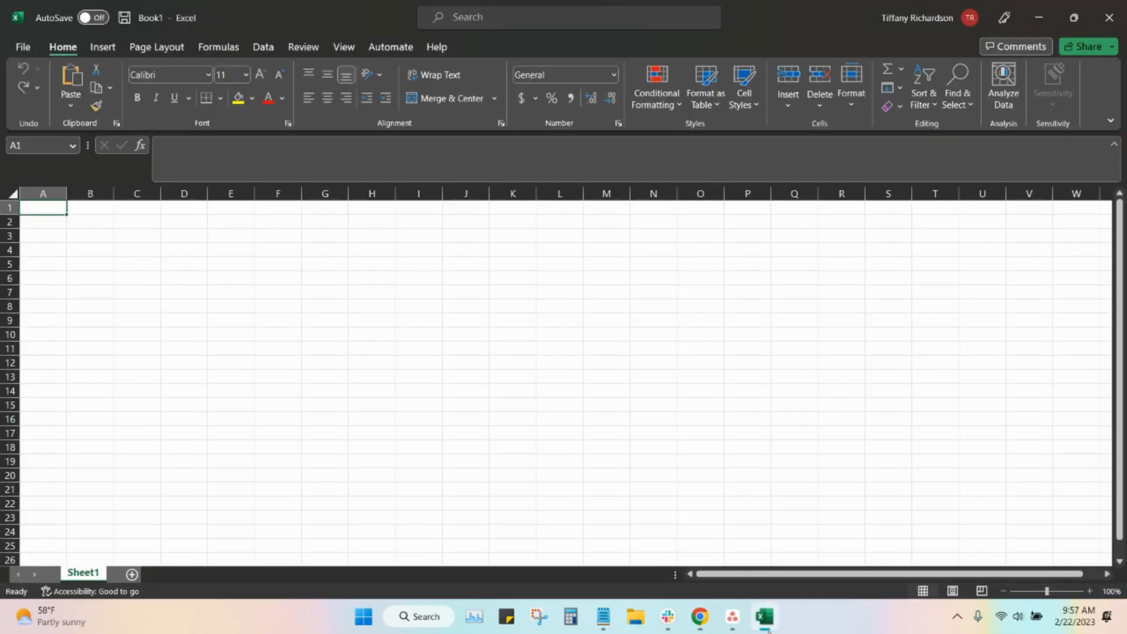
Open the blank Excel workbook and copy the five-line sales revenue goal from Notepad
{"action": "left_click", "coordinate": [764, 616]}
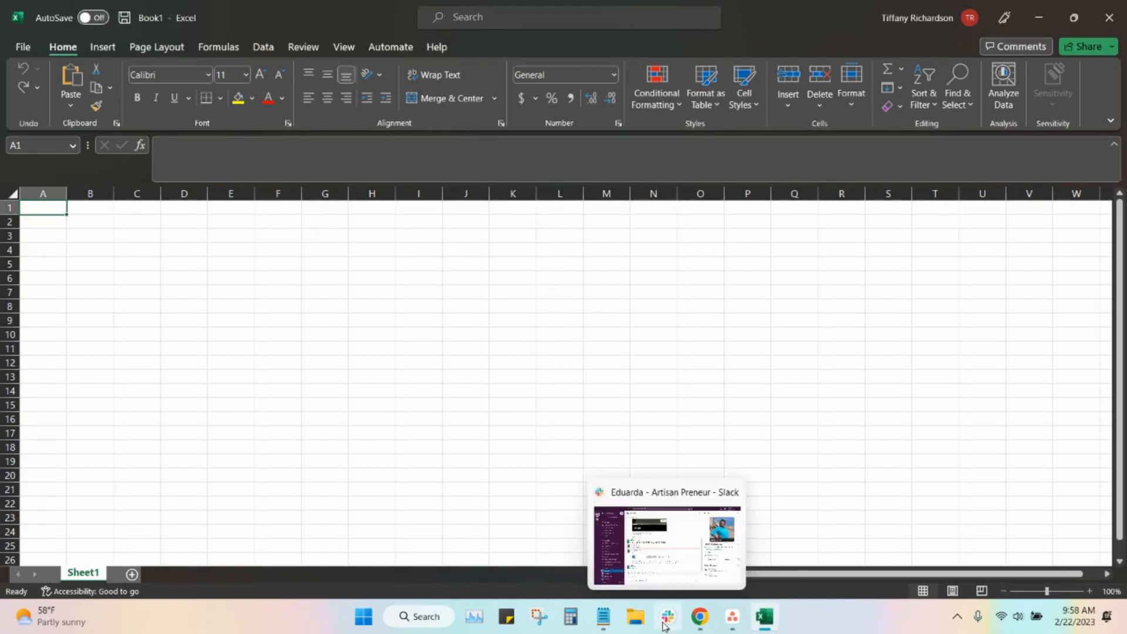
{"action": "left_click", "coordinate": [611, 622]}
{"action": "left_click_drag", "start_coordinate": [612, 232], "coordinate": [173, 173]}
{"action": "key", "text": "ctrl+c"}
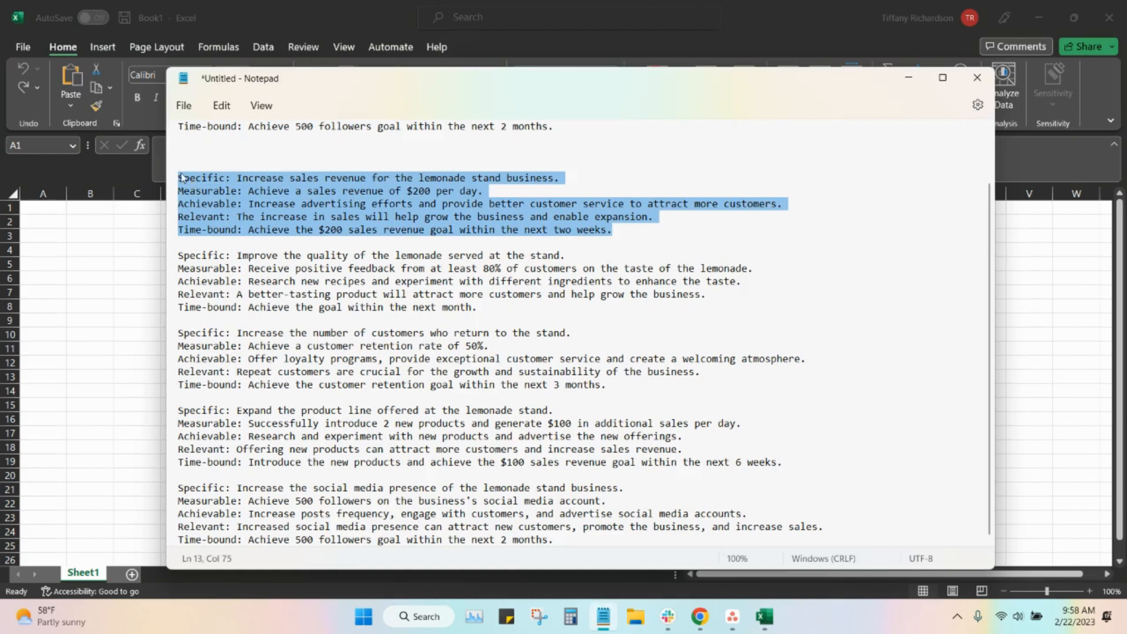
Try to paste the sales revenue goal onto cell A1, check how its lines spread over rows 1 to 5, and undo the paste
{"action": "left_click", "coordinate": [61, 209]}
{"action": "key", "text": "ctrl+v"}
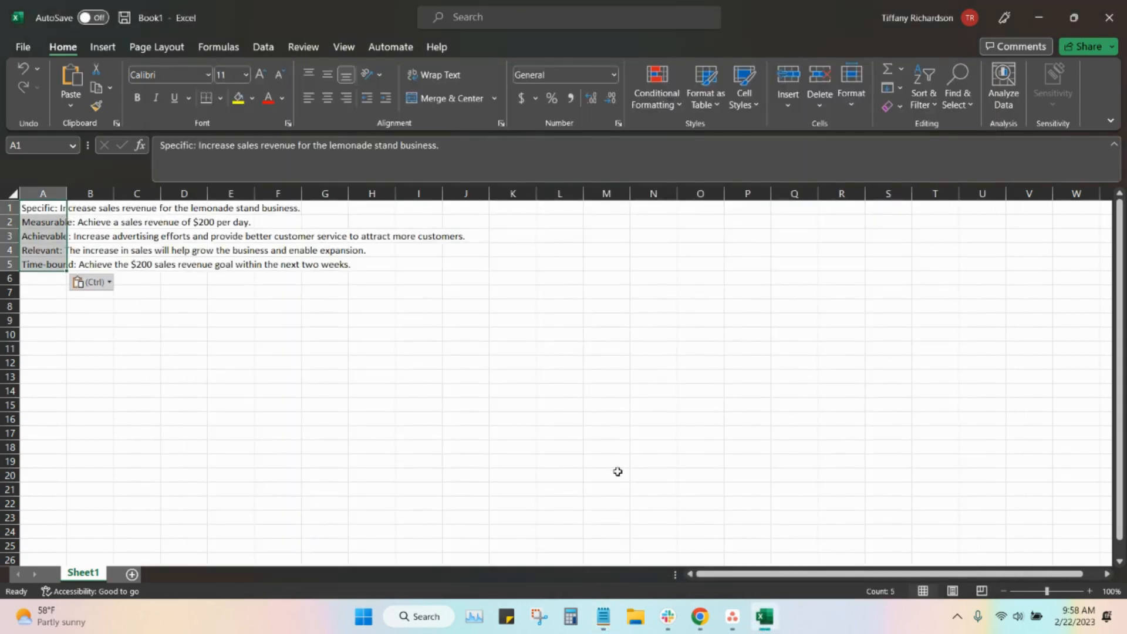
{"action": "left_click", "coordinate": [150, 307]}
{"action": "left_click", "coordinate": [95, 348]}
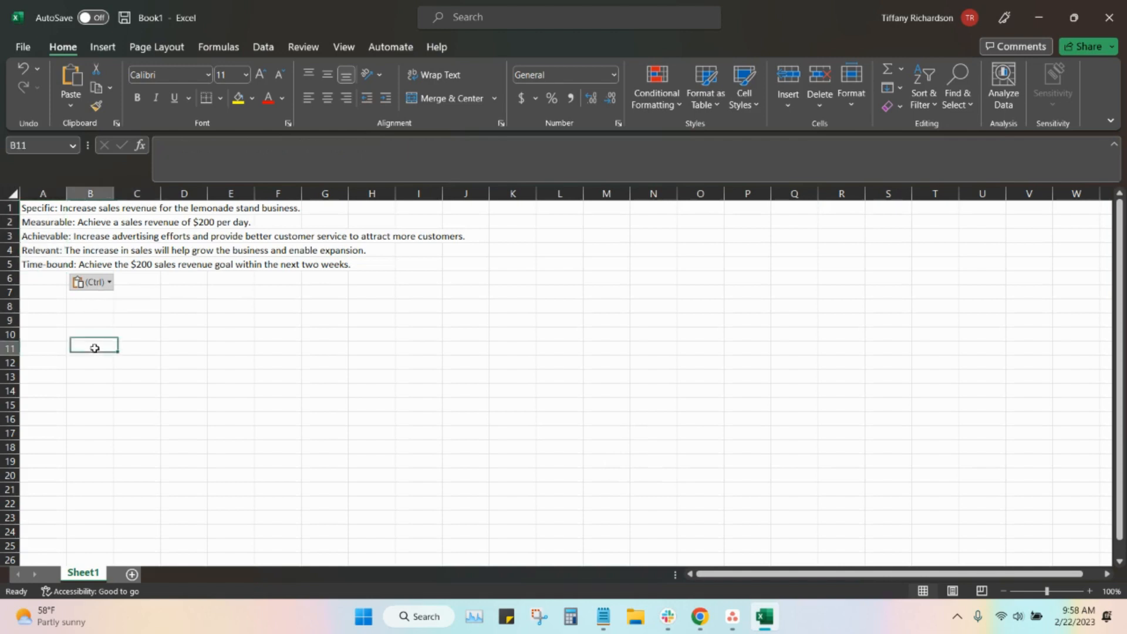
{"action": "left_click", "coordinate": [37, 208]}
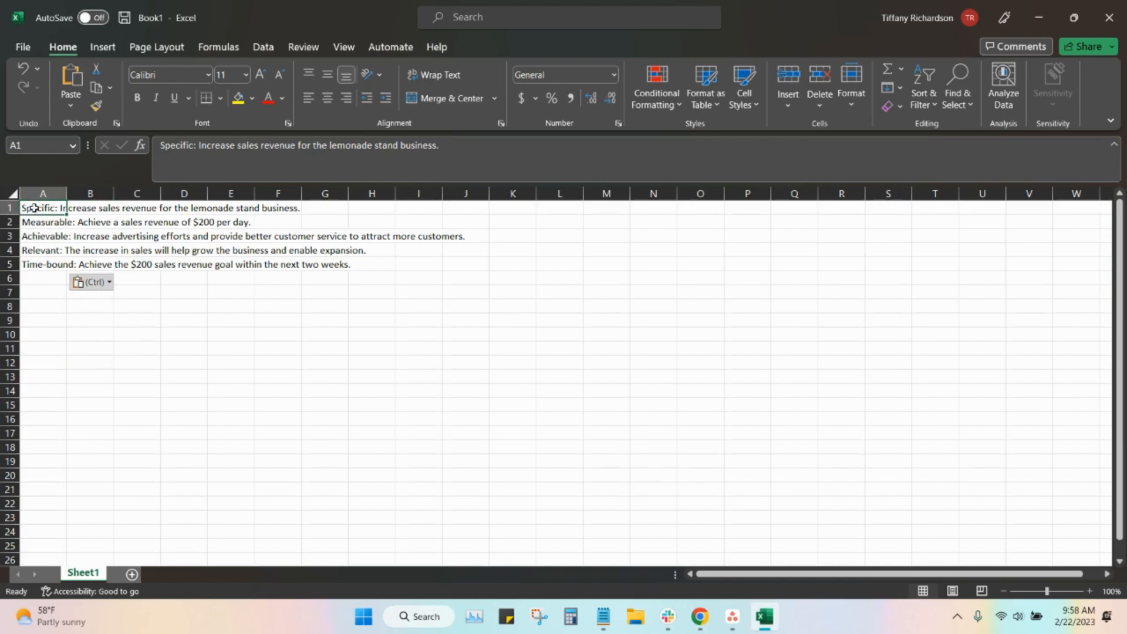
{"action": "left_click", "coordinate": [8, 222]}
{"action": "left_click", "coordinate": [8, 235]}
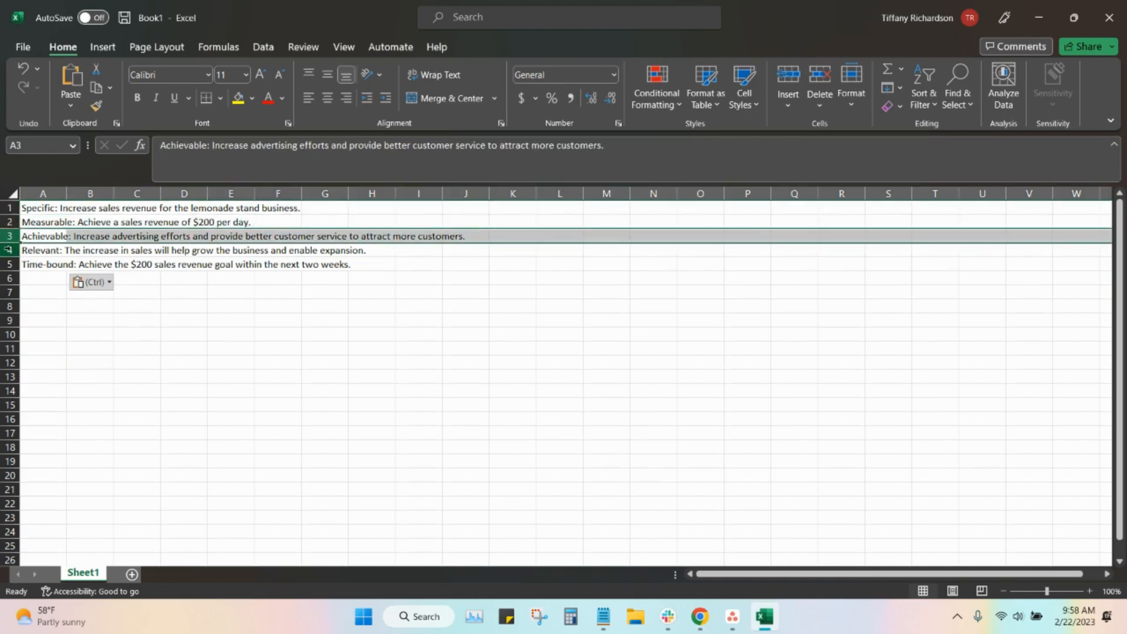
{"action": "left_click", "coordinate": [8, 249]}
{"action": "left_click", "coordinate": [9, 264]}
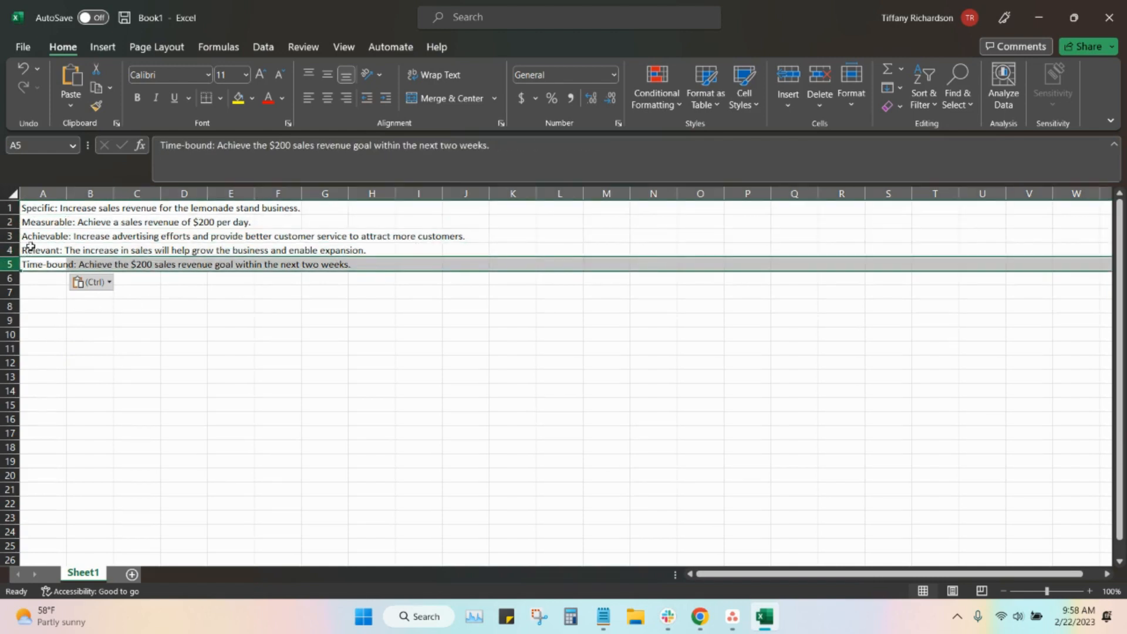
{"action": "key", "text": "ctrl+z"}
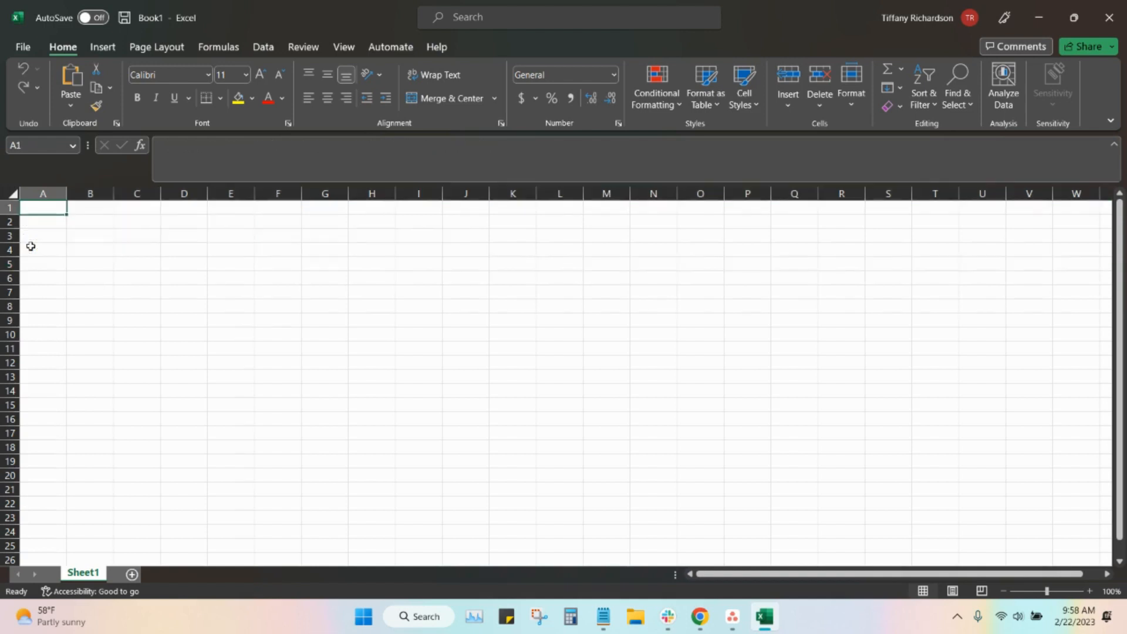
Paste the whole sales revenue goal inside cell A1 as a single multi-line entry
{"action": "double_click", "coordinate": [45, 208]}
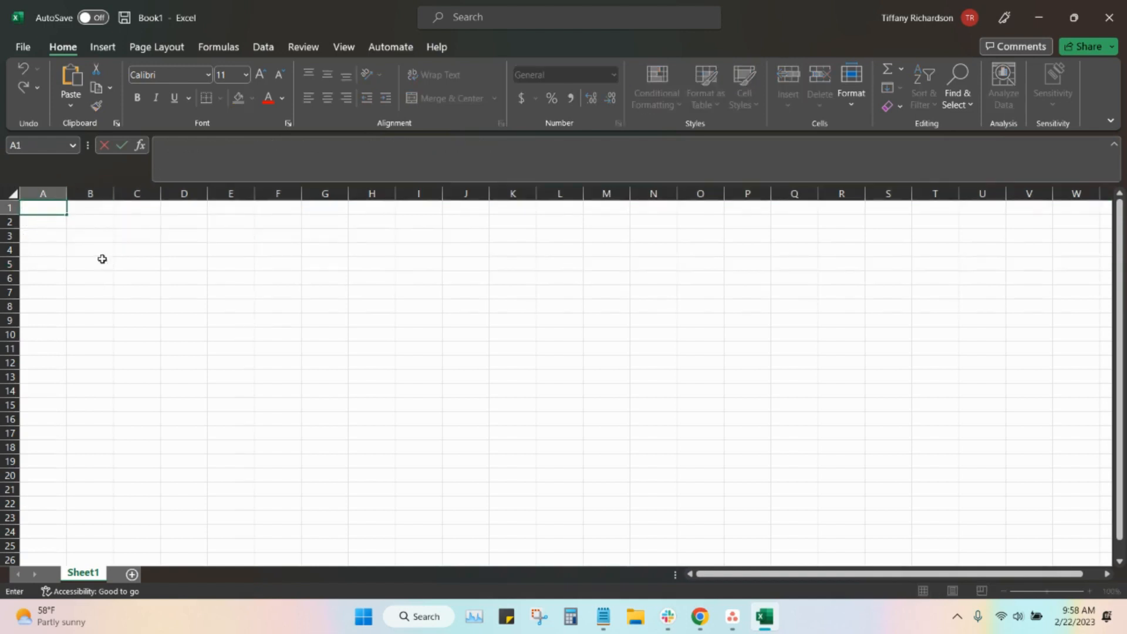
{"action": "key", "text": "ctrl+v"}
{"action": "left_click", "coordinate": [187, 327]}
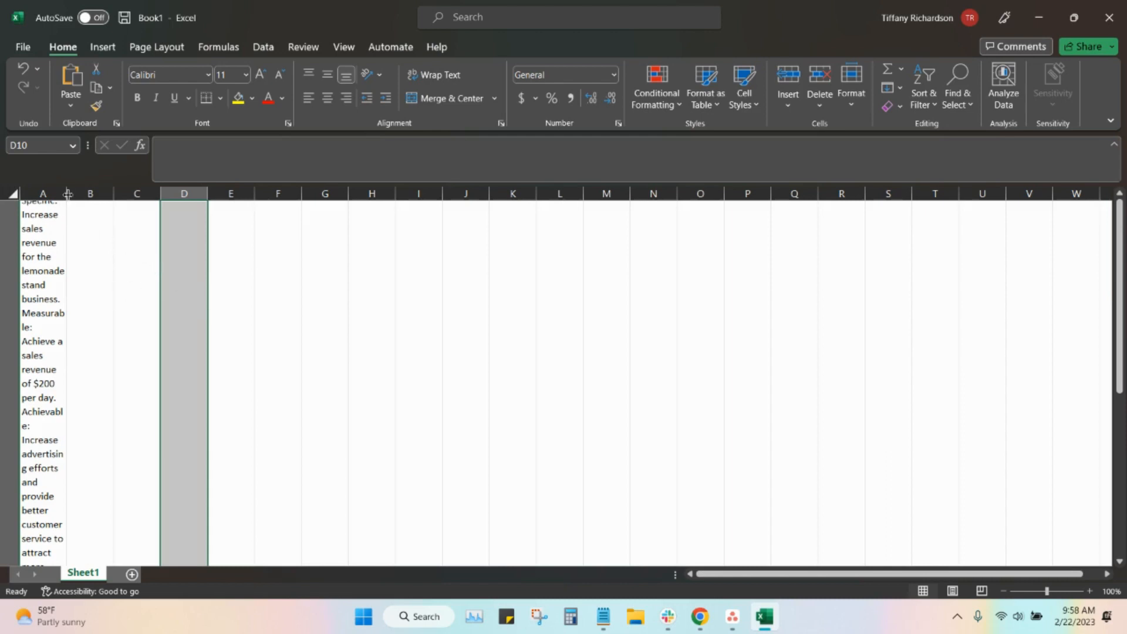
Widen column A to hold the goal text and reduce row 1's height to fit its lines
{"action": "left_click_drag", "start_coordinate": [68, 194], "coordinate": [405, 192]}
{"action": "scroll", "coordinate": [134, 289], "scroll_direction": "down", "scroll_amount": 3}
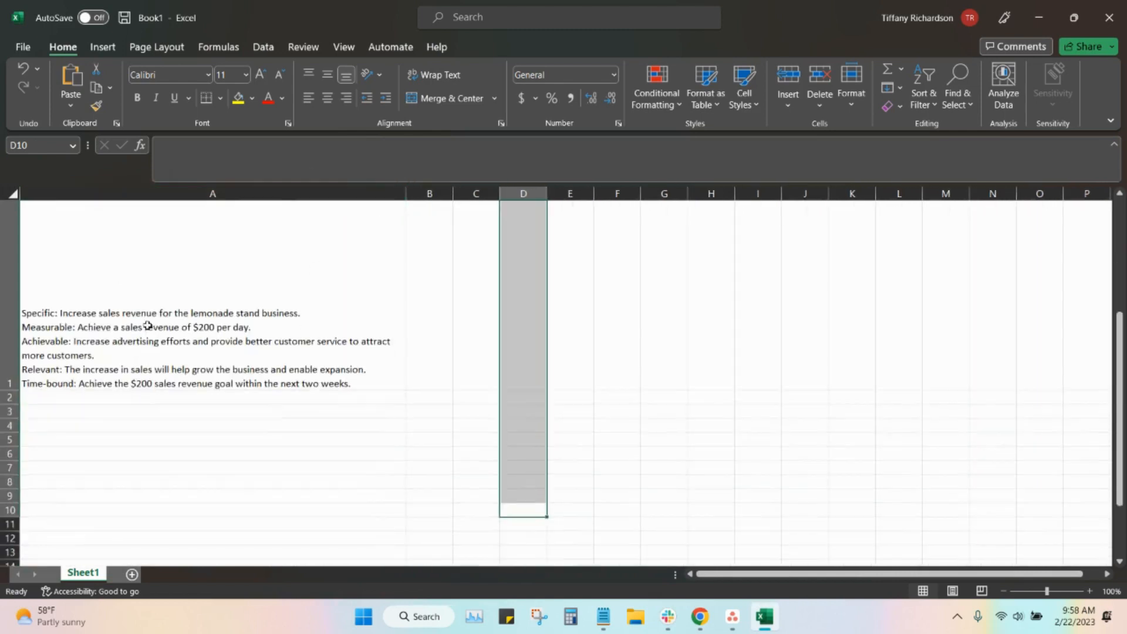
{"action": "left_click_drag", "start_coordinate": [10, 389], "coordinate": [10, 242]}
{"action": "scroll", "coordinate": [60, 312], "scroll_direction": "up", "scroll_amount": 3}
{"action": "left_click_drag", "start_coordinate": [10, 454], "coordinate": [11, 294]}
{"action": "left_click", "coordinate": [386, 365]}
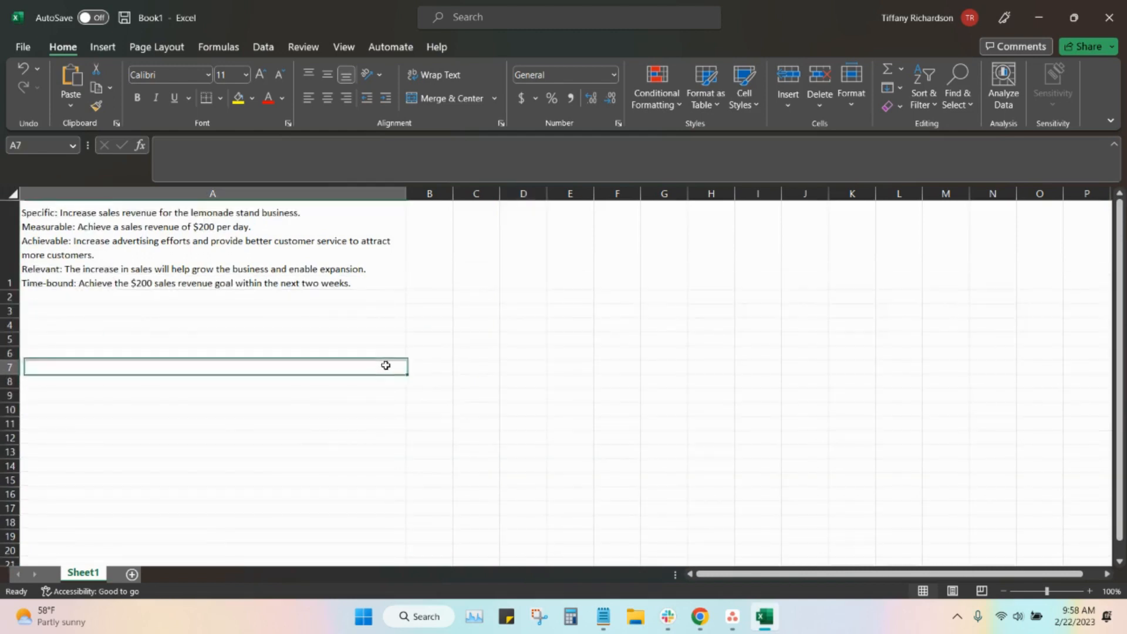
Copy the lemonade quality goal from Notepad and paste it inside cell A2 as one entry
{"action": "left_click", "coordinate": [200, 297]}
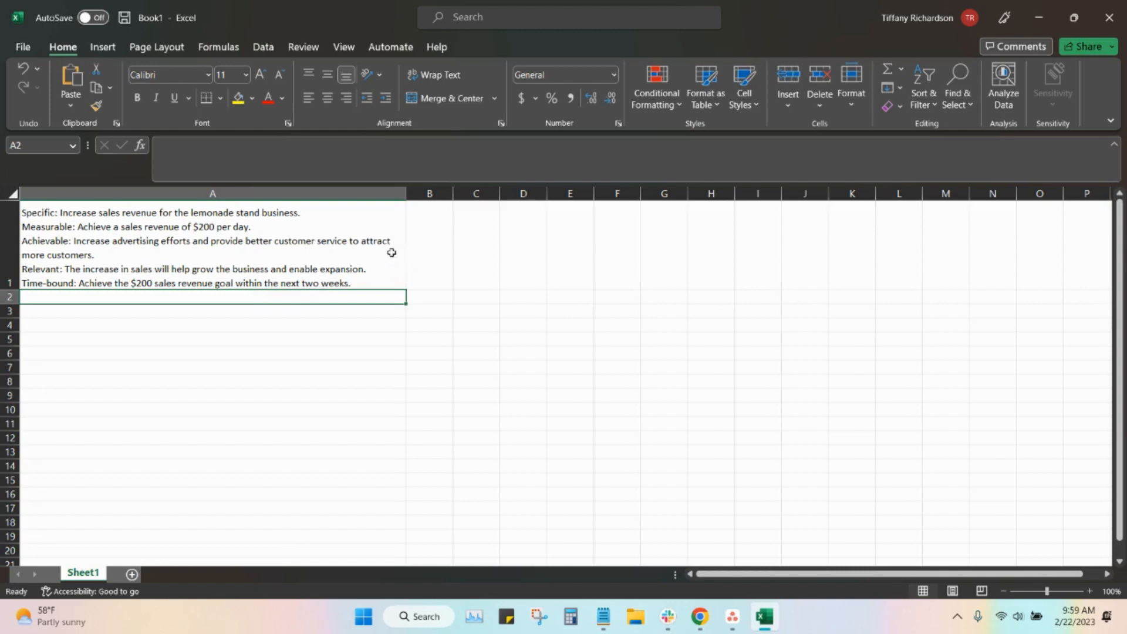
{"action": "left_click", "coordinate": [251, 273]}
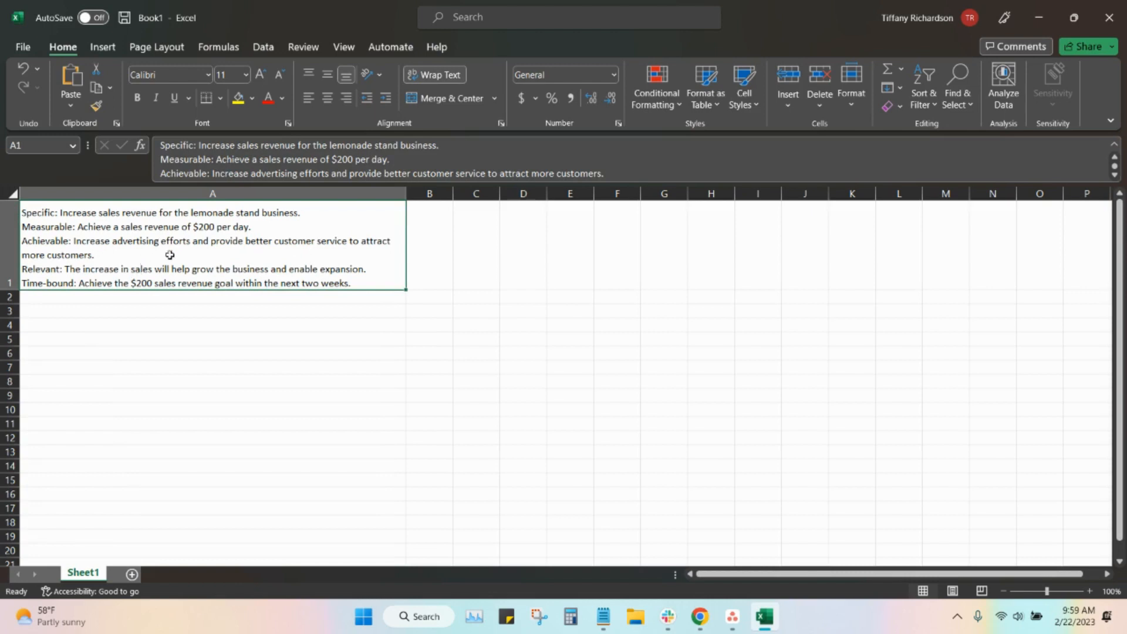
{"action": "left_click", "coordinate": [163, 298]}
{"action": "left_click", "coordinate": [603, 617]}
{"action": "left_click_drag", "start_coordinate": [477, 307], "coordinate": [167, 259]}
{"action": "key", "text": "ctrl+c"}
{"action": "double_click", "coordinate": [36, 294]}
{"action": "key", "text": "ctrl+v"}
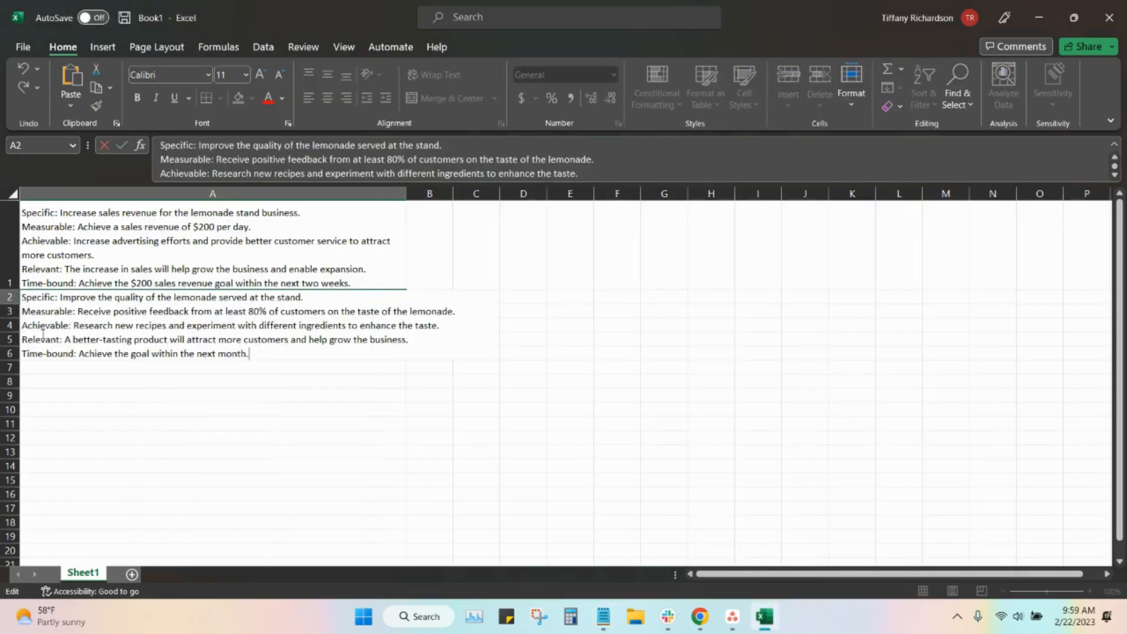
{"action": "left_click", "coordinate": [152, 466]}
Copy the returning customers goal from Notepad and paste it inside cell A3 as one entry
{"action": "left_click", "coordinate": [604, 616]}
{"action": "left_click_drag", "start_coordinate": [606, 385], "coordinate": [165, 329]}
{"action": "key", "text": "ctrl+c"}
{"action": "left_click", "coordinate": [76, 410]}
{"action": "scroll", "coordinate": [66, 329], "scroll_direction": "down", "scroll_amount": 1}
{"action": "double_click", "coordinate": [67, 319]}
{"action": "key", "text": "ctrl+v"}
{"action": "key", "text": "Return"}
Copy the product line expansion goal from Notepad and paste it inside cell A4 as one entry
{"action": "left_click", "coordinate": [603, 616]}
{"action": "left_click_drag", "start_coordinate": [784, 462], "coordinate": [115, 403]}
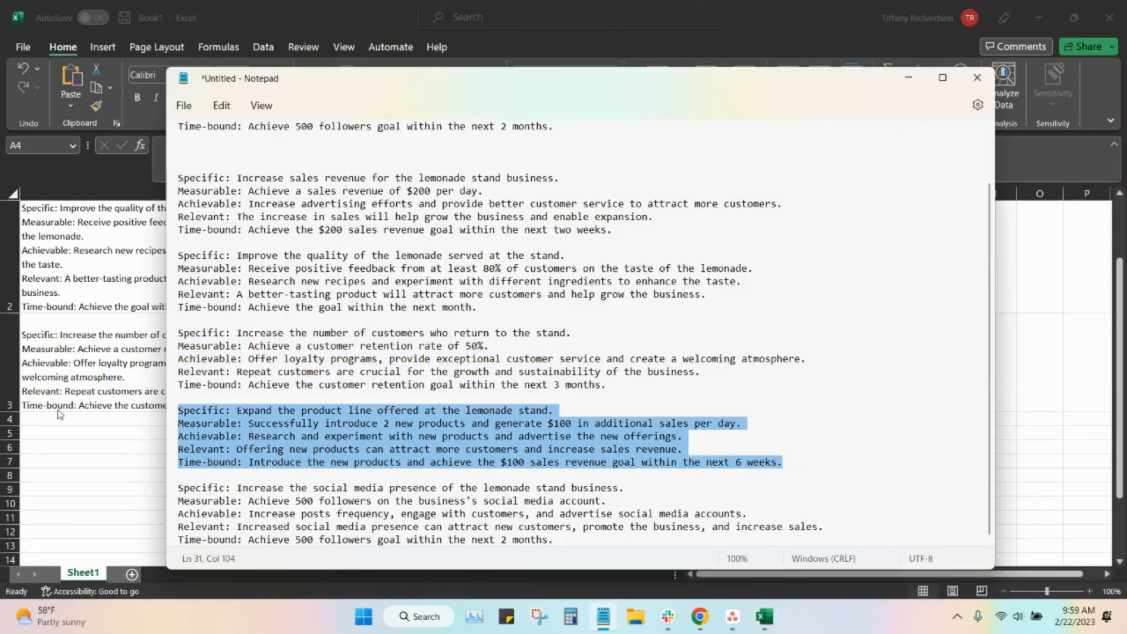
{"action": "key", "text": "ctrl+c"}
{"action": "double_click", "coordinate": [59, 416]}
{"action": "key", "text": "ctrl+v"}
{"action": "key", "text": "Return"}
Copy the social media presence goal from Notepad into cell A5 as one entry, and widen column A slightly
{"action": "left_click", "coordinate": [603, 617]}
{"action": "left_click_drag", "start_coordinate": [567, 539], "coordinate": [172, 486]}
{"action": "key", "text": "ctrl+c"}
{"action": "double_click", "coordinate": [93, 377]}
{"action": "key", "text": "ctrl+v"}
{"action": "left_click", "coordinate": [522, 379]}
{"action": "scroll", "coordinate": [417, 393], "scroll_direction": "up", "scroll_amount": 4}
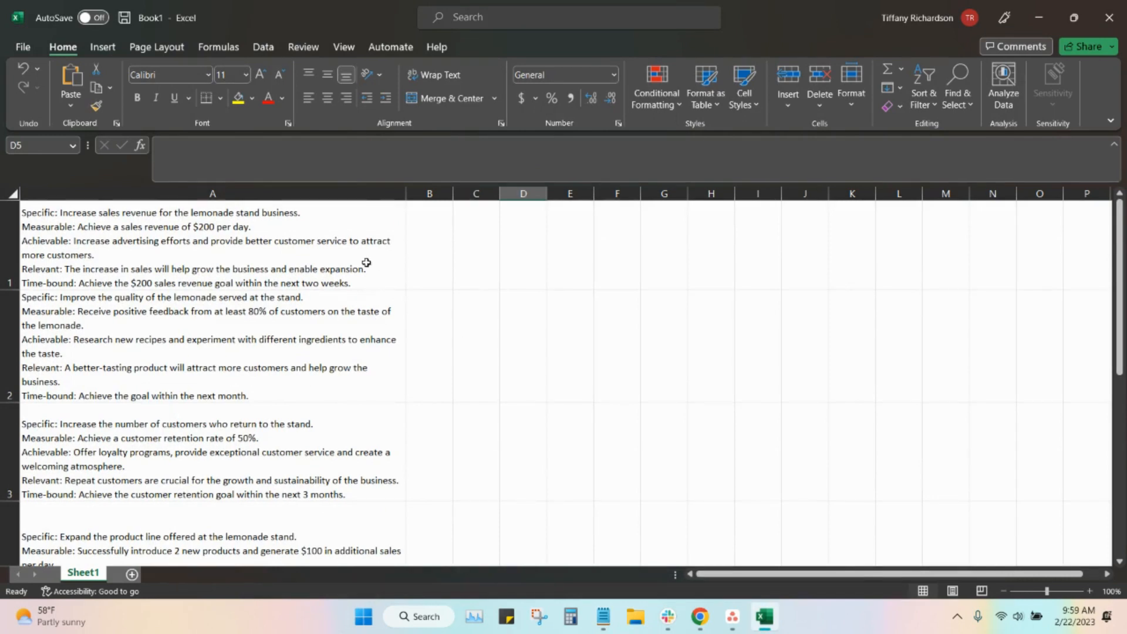
{"action": "left_click_drag", "start_coordinate": [406, 194], "coordinate": [453, 194]}
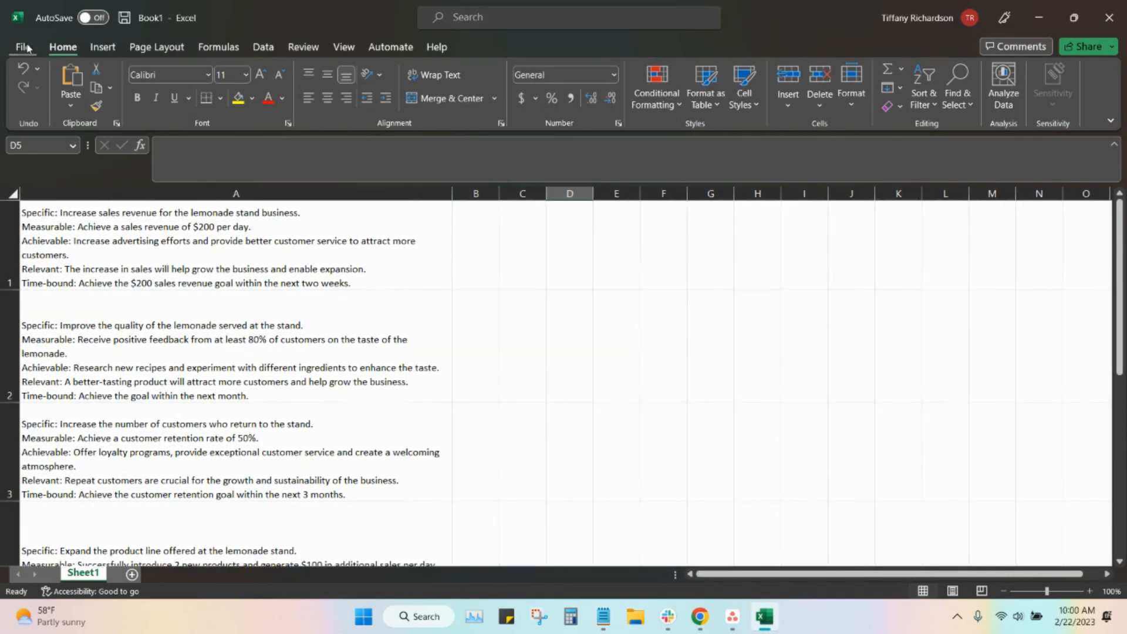
Save the workbook to Documents on This PC as "Goals Content" in CSV UTF-8 (Comma delimited) format
{"action": "left_click", "coordinate": [24, 47]}
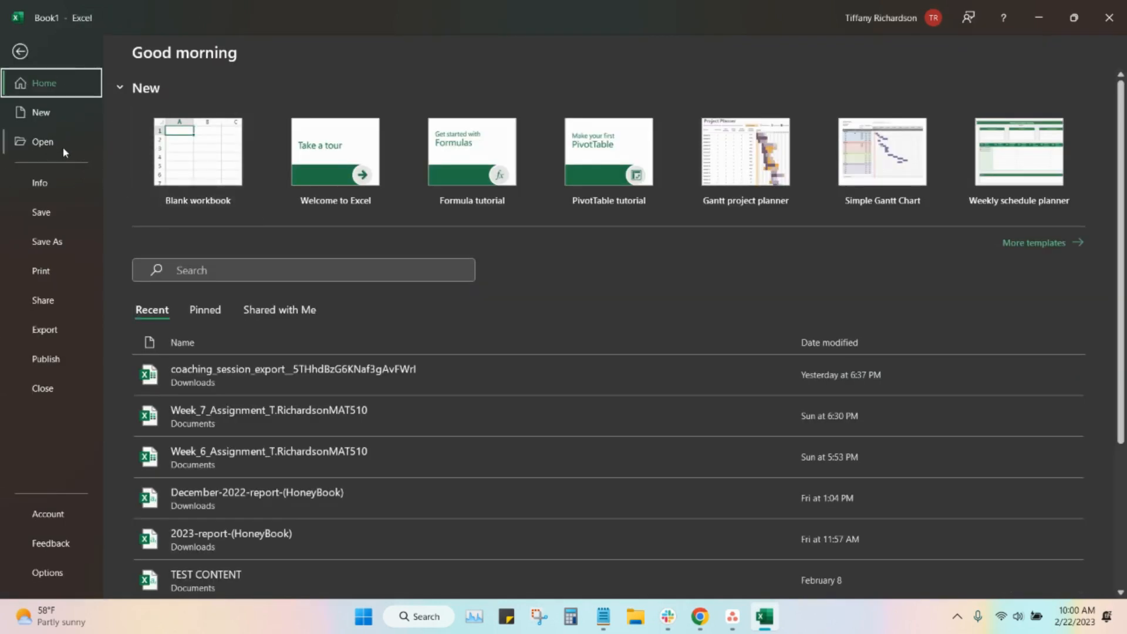
{"action": "left_click", "coordinate": [47, 241]}
{"action": "left_click", "coordinate": [188, 232]}
{"action": "left_click", "coordinate": [444, 107]}
{"action": "type", "text": "Doals Content"}
{"action": "left_click", "coordinate": [587, 127]}
{"action": "left_click", "coordinate": [422, 201]}
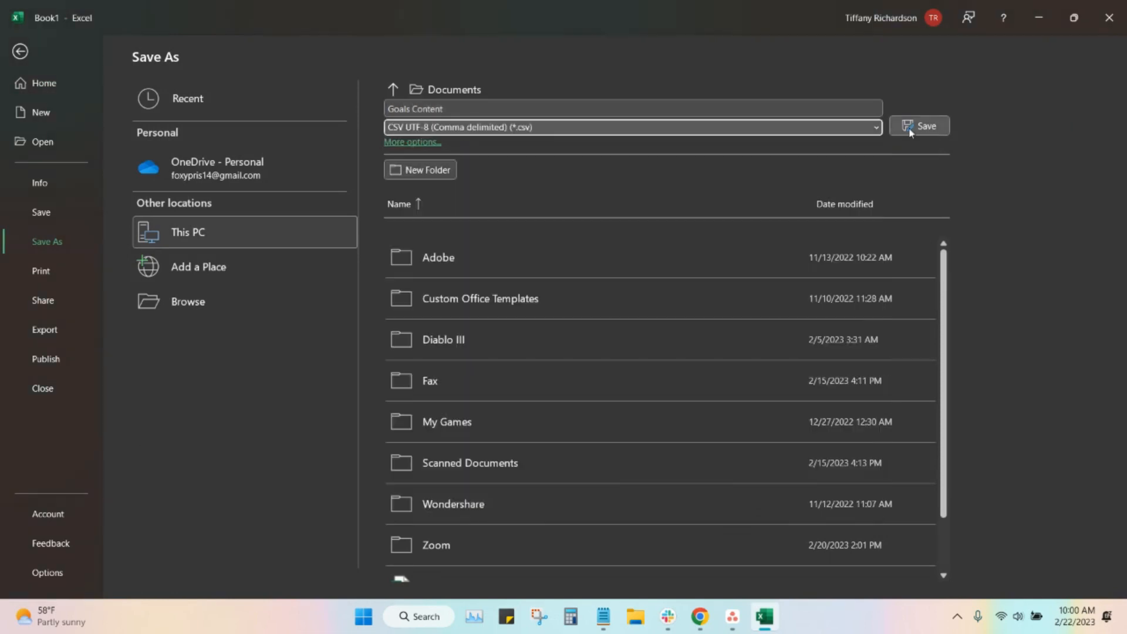
{"action": "left_click", "coordinate": [920, 126]}
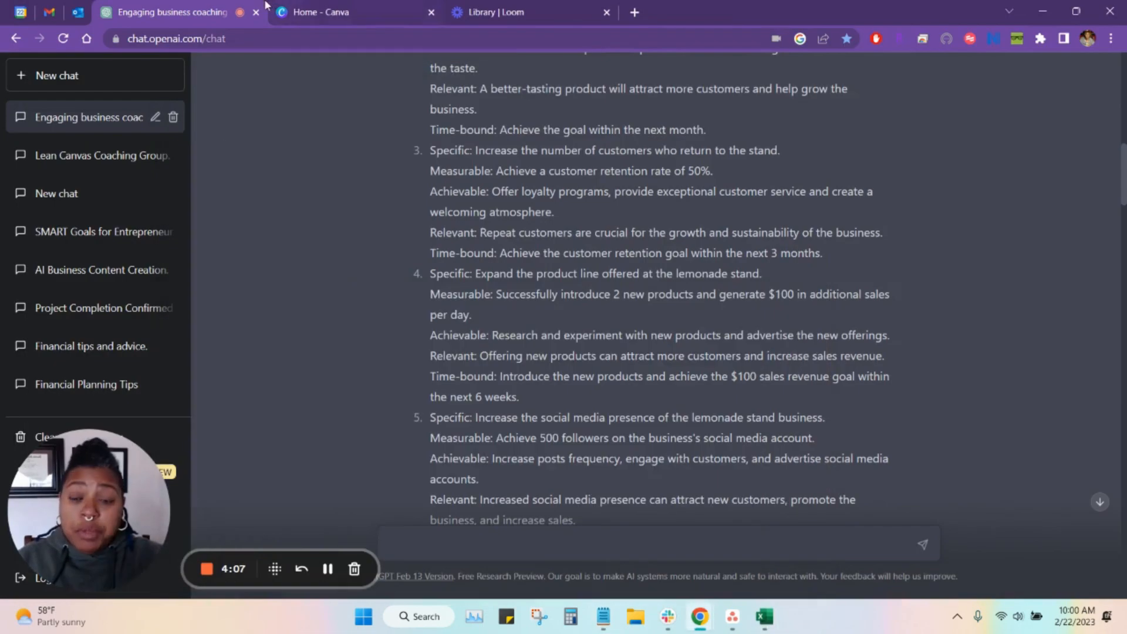
Switch to Canva, create a Facebook Post (Landscape) design and search its templates for "goals"
{"action": "left_click", "coordinate": [300, 11]}
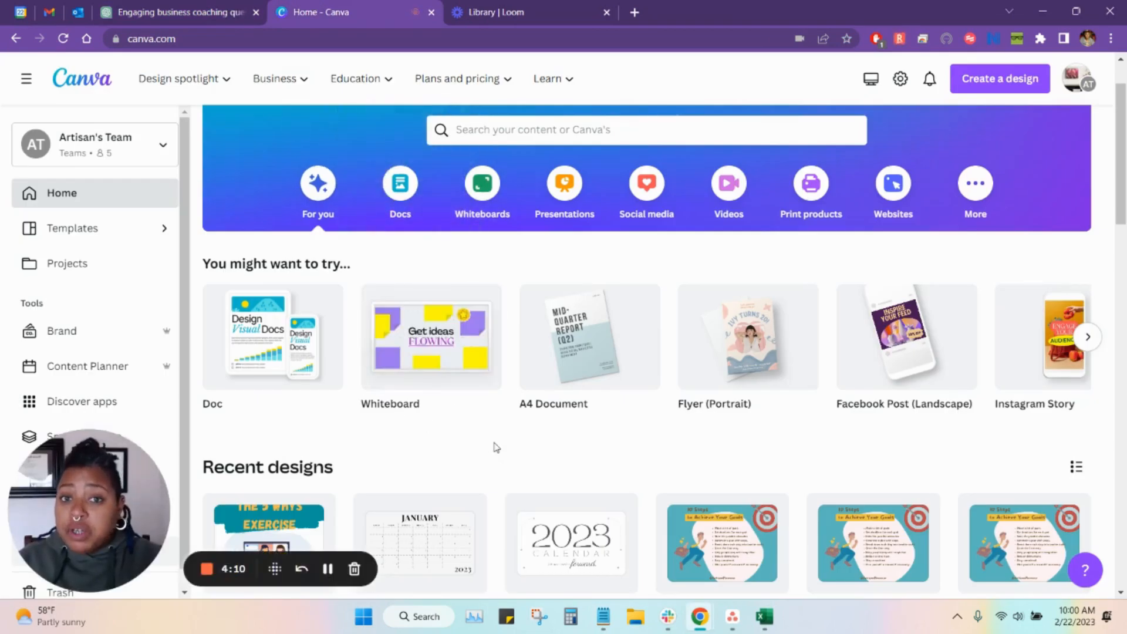
{"action": "left_click", "coordinate": [908, 335]}
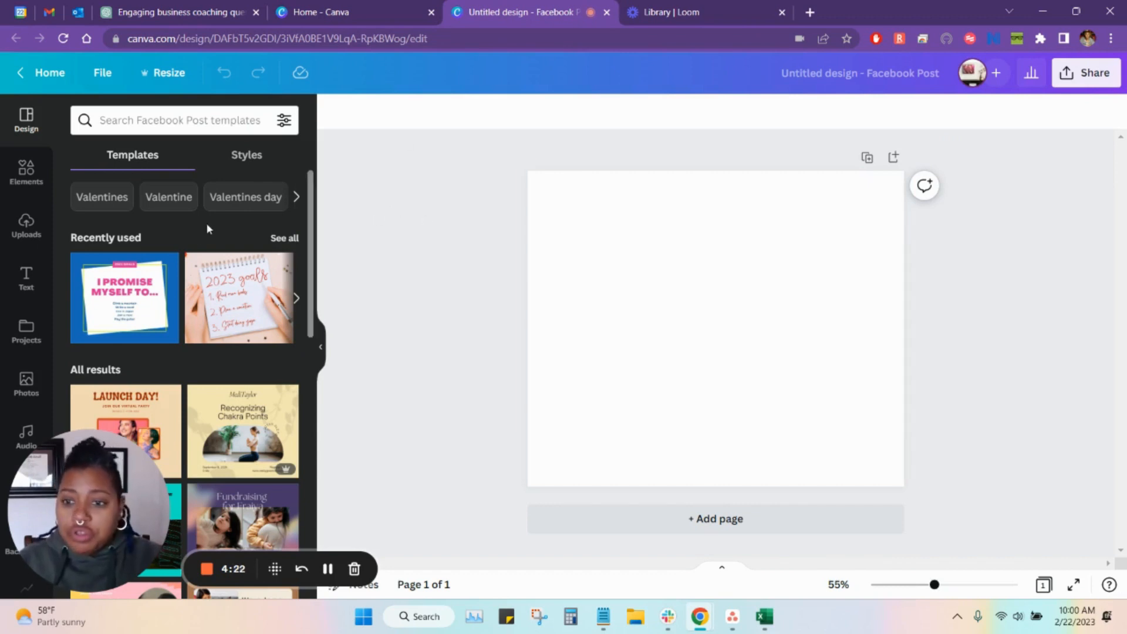
{"action": "left_click", "coordinate": [163, 117]}
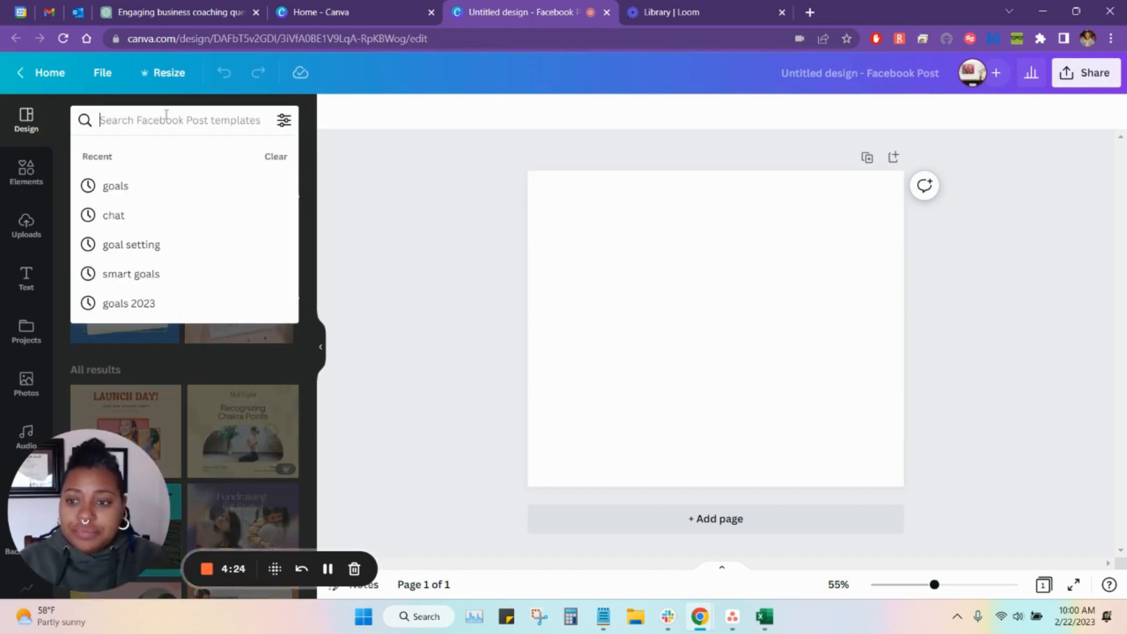
{"action": "left_click", "coordinate": [115, 188]}
{"action": "left_click", "coordinate": [136, 124]}
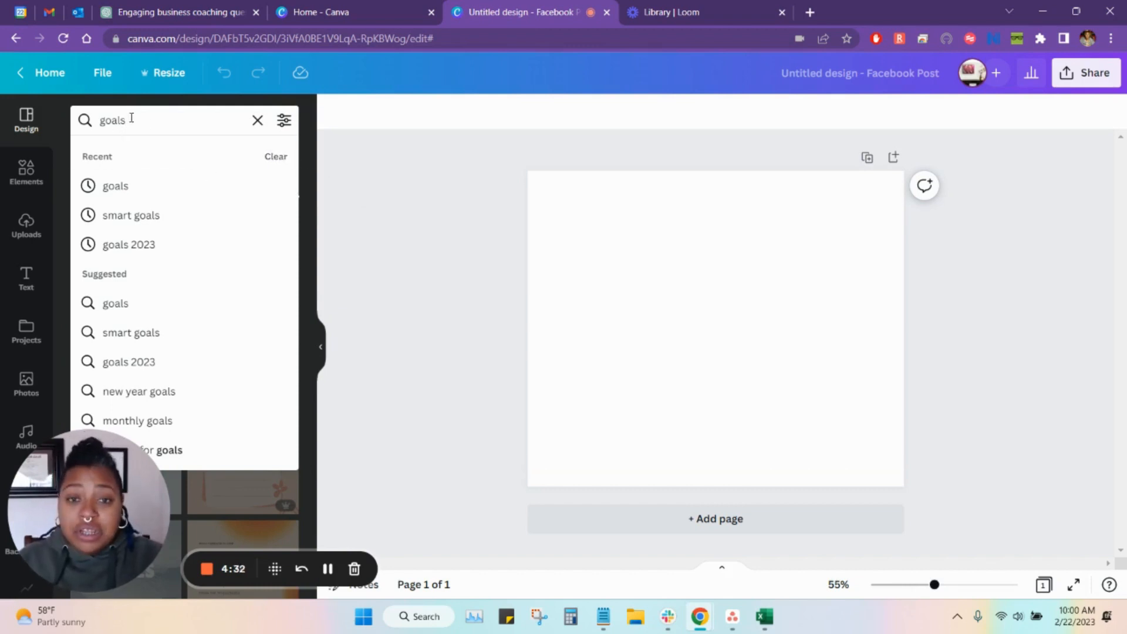
{"action": "left_click", "coordinate": [326, 188]}
Browse the goals templates and apply the "2023 goals" notepad template to the blank page
{"action": "scroll", "coordinate": [192, 260], "scroll_direction": "down", "scroll_amount": 3}
{"action": "scroll", "coordinate": [193, 258], "scroll_direction": "down", "scroll_amount": 5}
{"action": "scroll", "coordinate": [206, 242], "scroll_direction": "up", "scroll_amount": 5}
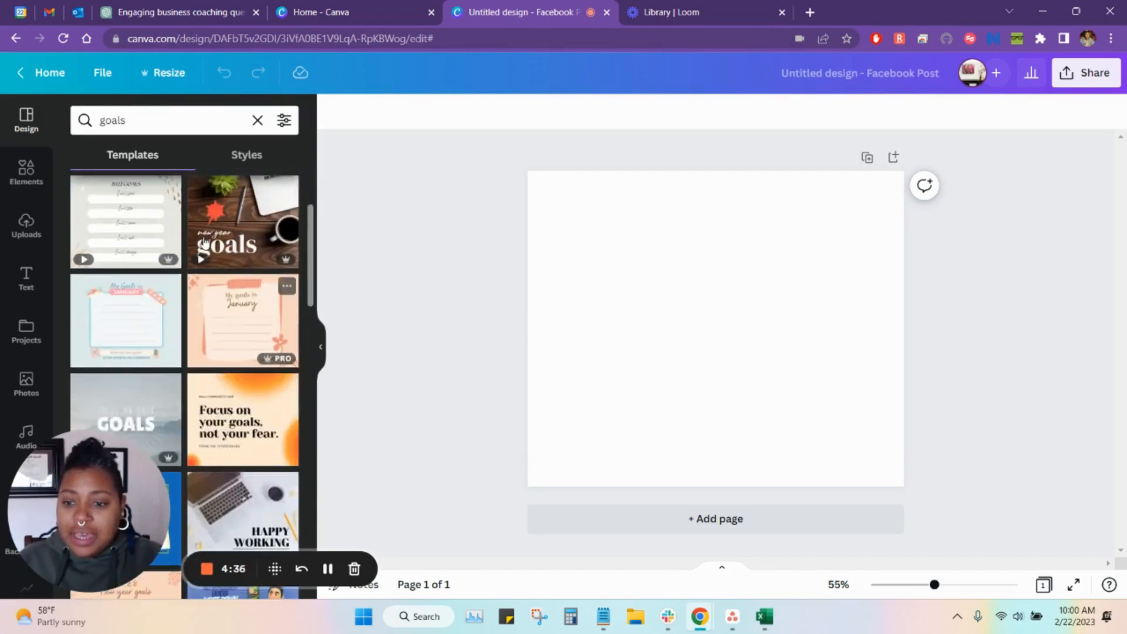
{"action": "scroll", "coordinate": [203, 242], "scroll_direction": "up", "scroll_amount": 3}
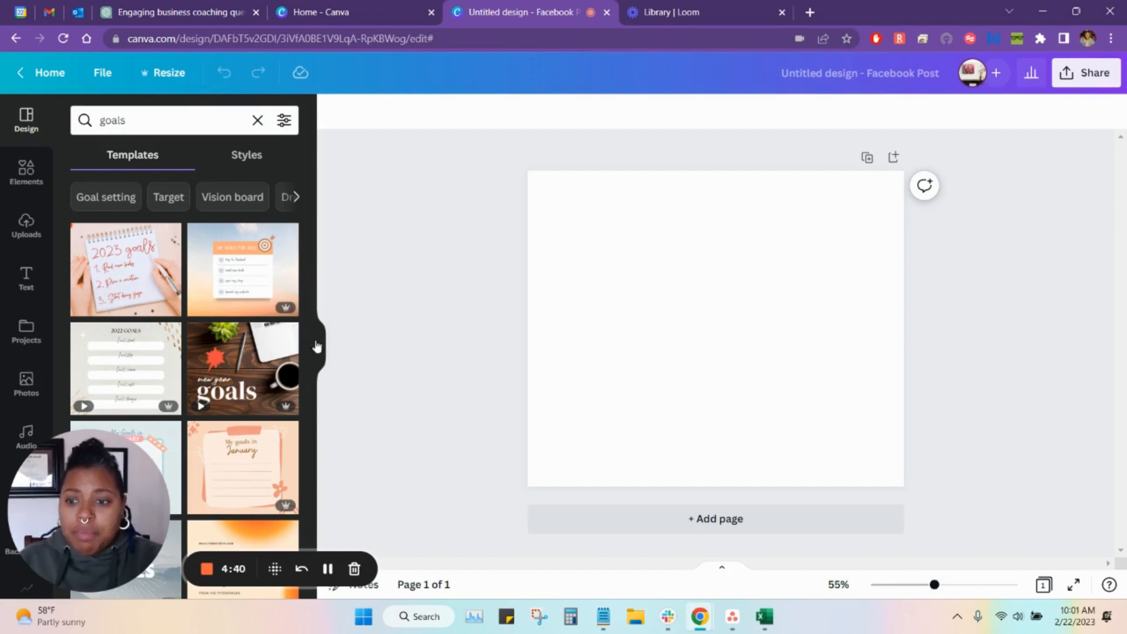
{"action": "scroll", "coordinate": [157, 276], "scroll_direction": "down", "scroll_amount": 3}
{"action": "scroll", "coordinate": [158, 281], "scroll_direction": "up", "scroll_amount": 3}
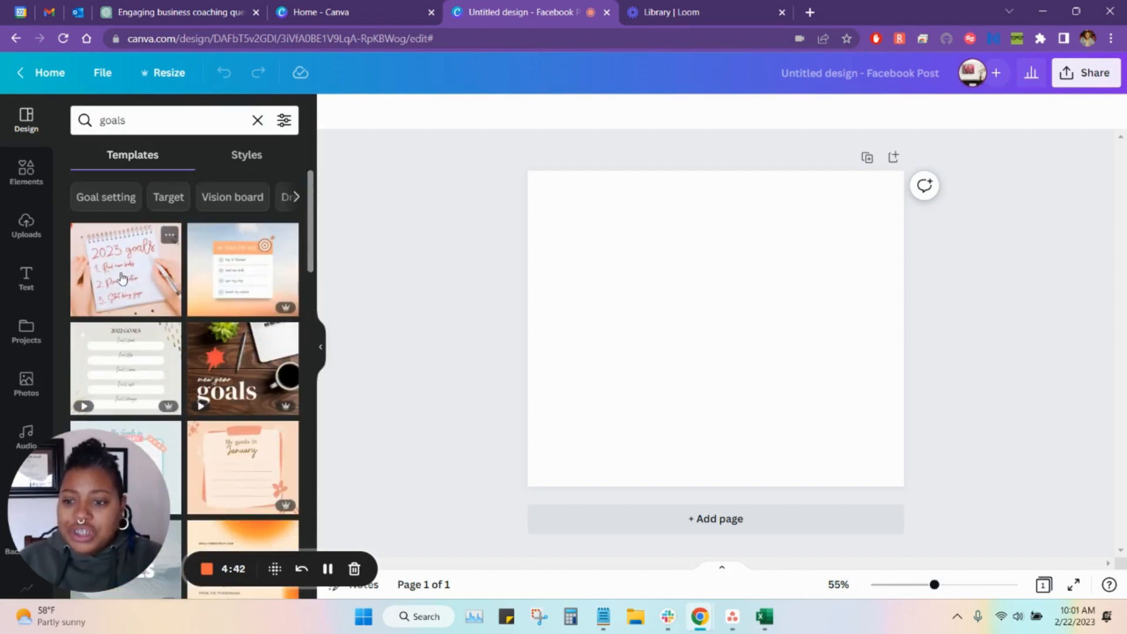
{"action": "left_click", "coordinate": [158, 282]}
Examine which parts of the "2023 goals" template are editable, checking its text lines and the crop of its background photo
{"action": "left_click", "coordinate": [698, 314]}
{"action": "left_click", "coordinate": [703, 364]}
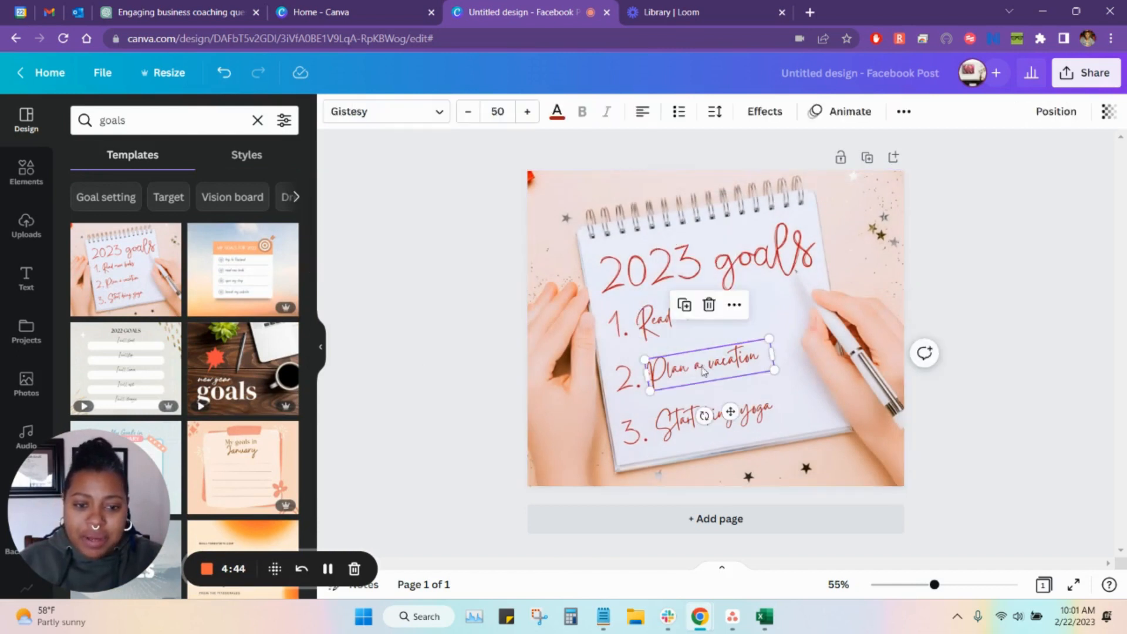
{"action": "left_click", "coordinate": [901, 236]}
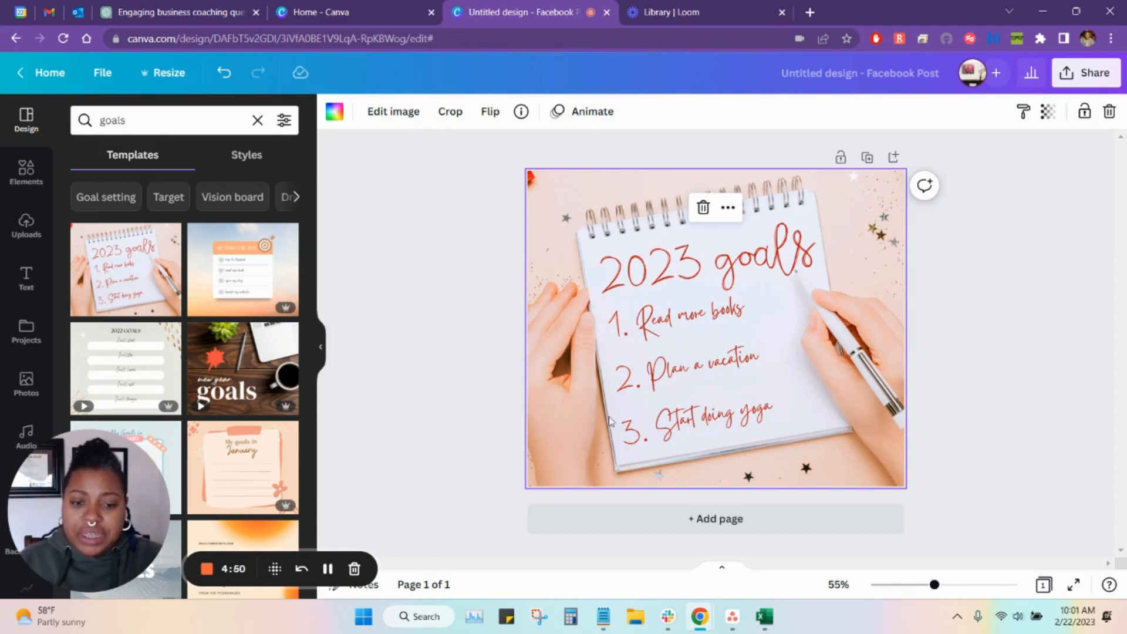
{"action": "double_click", "coordinate": [855, 215]}
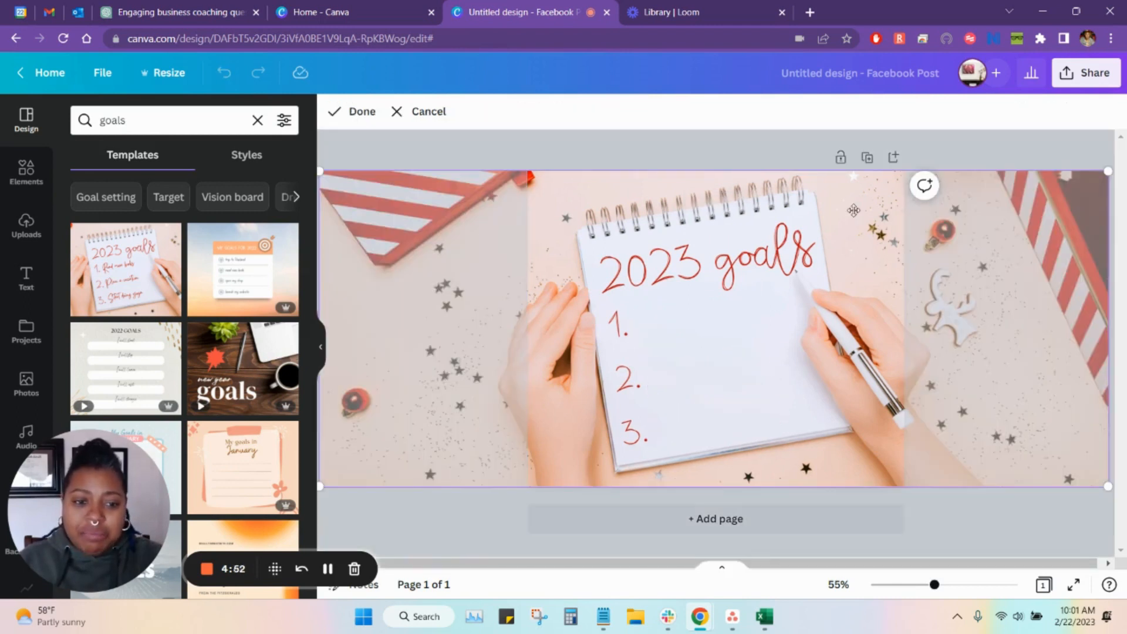
{"action": "left_click", "coordinate": [483, 149]}
{"action": "left_click", "coordinate": [393, 252]}
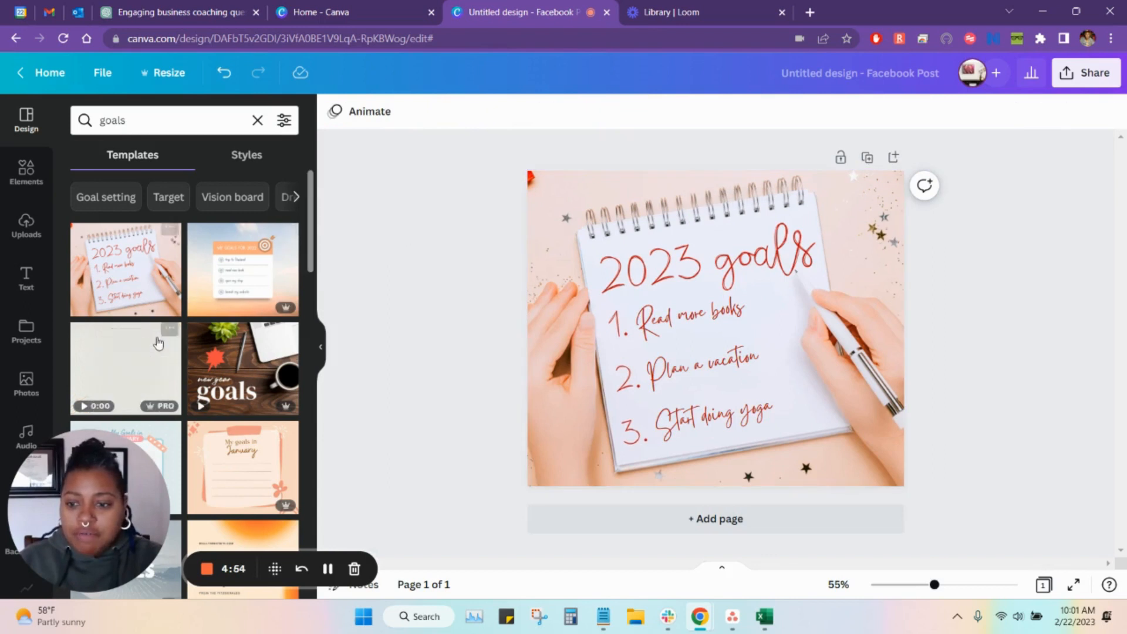
Look through more of the goals templates for an alternative post design
{"action": "scroll", "coordinate": [157, 330], "scroll_direction": "down", "scroll_amount": 3}
{"action": "scroll", "coordinate": [156, 331], "scroll_direction": "down", "scroll_amount": 4}
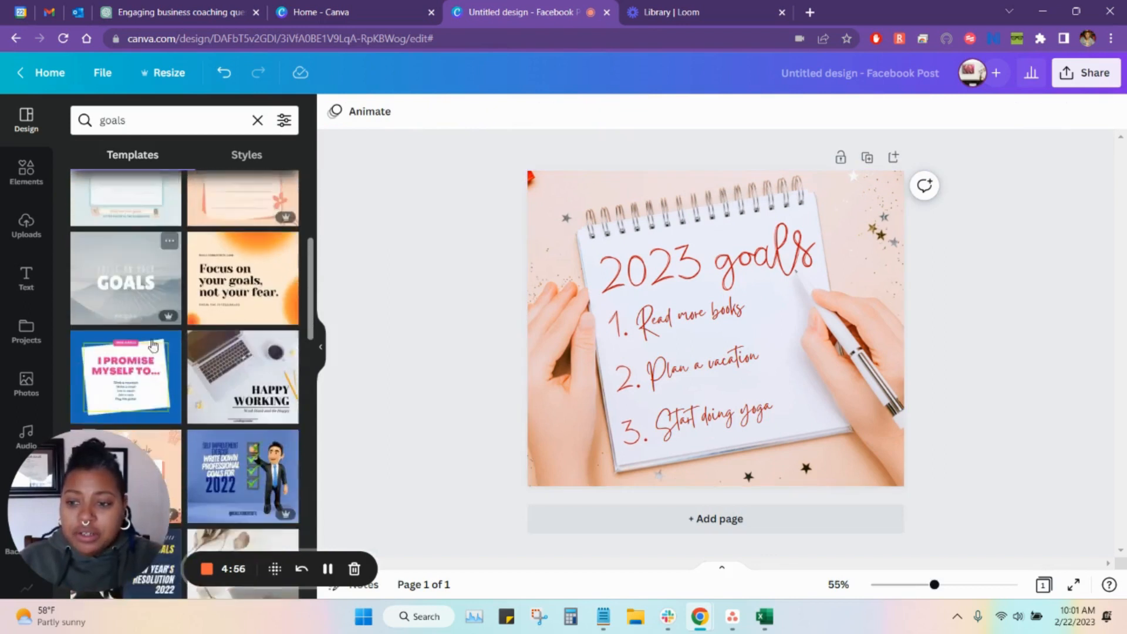